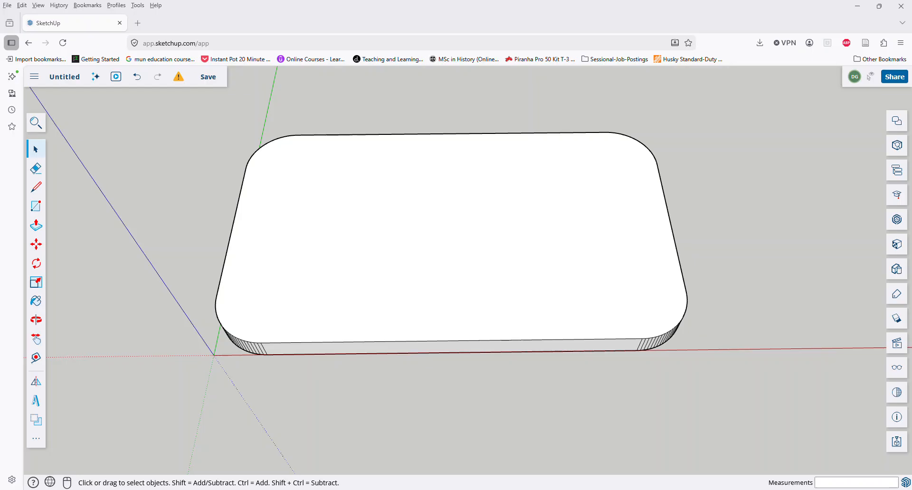
Check in the entity info whether the rounded slab is a solid group, and clear the selection
click(451, 242)
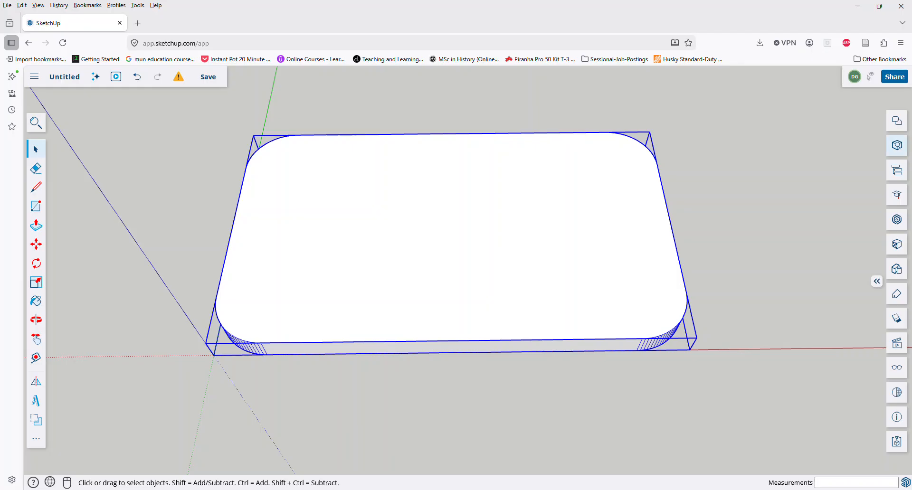
click(877, 282)
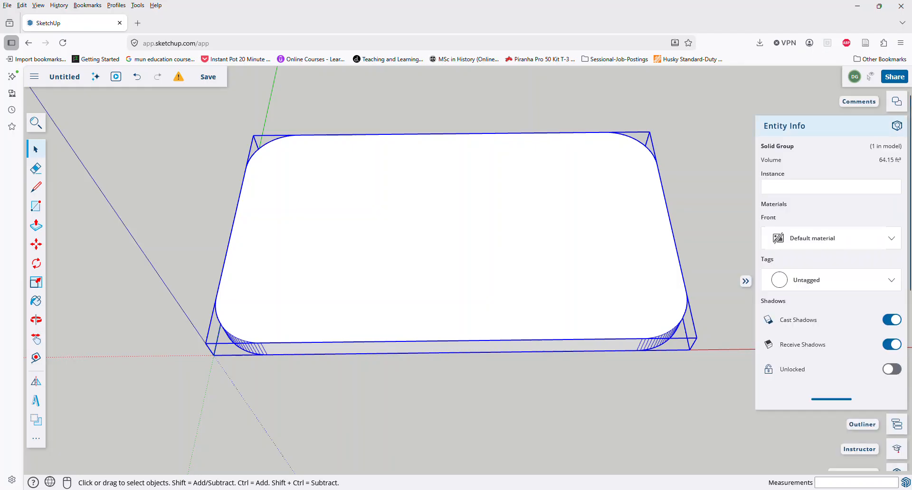
click(718, 252)
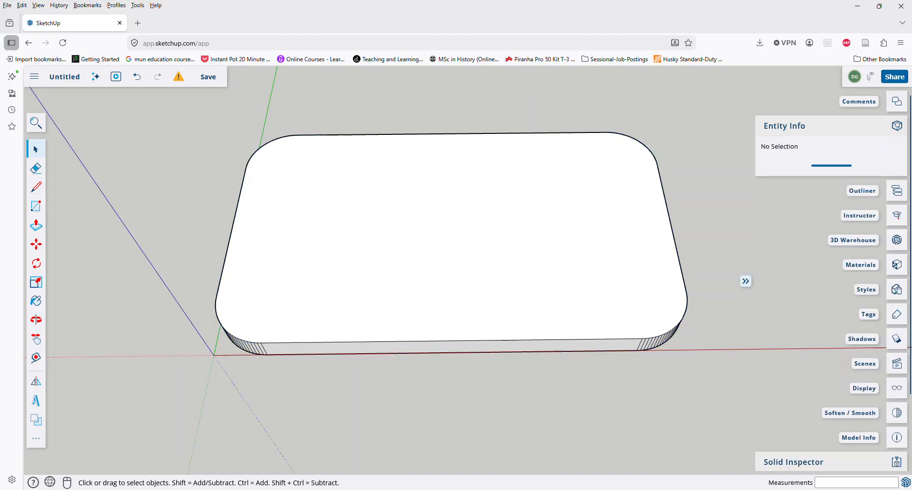
click(746, 282)
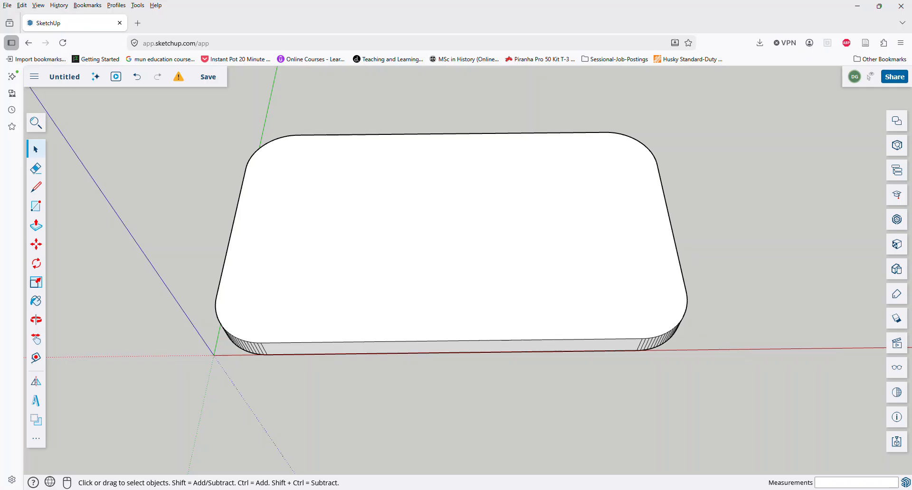
Create filled 3D text reading "TEST OF A TEST" with 1' height and 6" extrusion, and place it in front of the slab
click(37, 438)
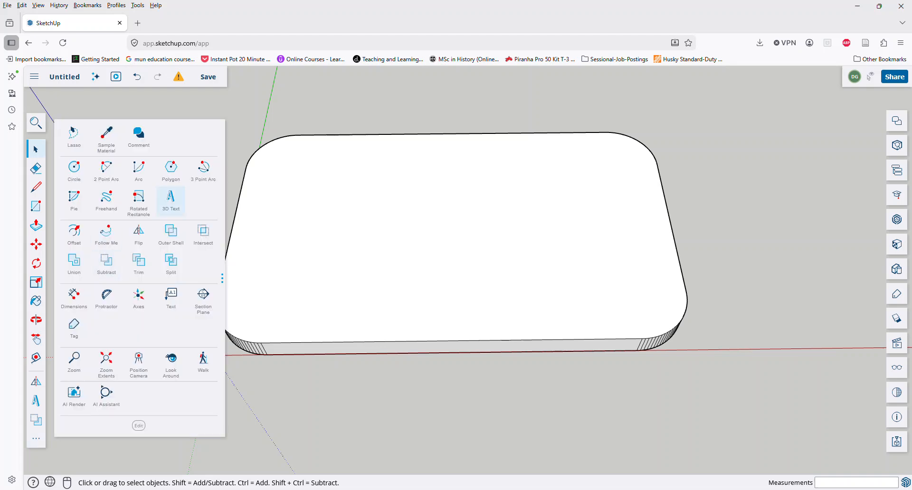
click(170, 198)
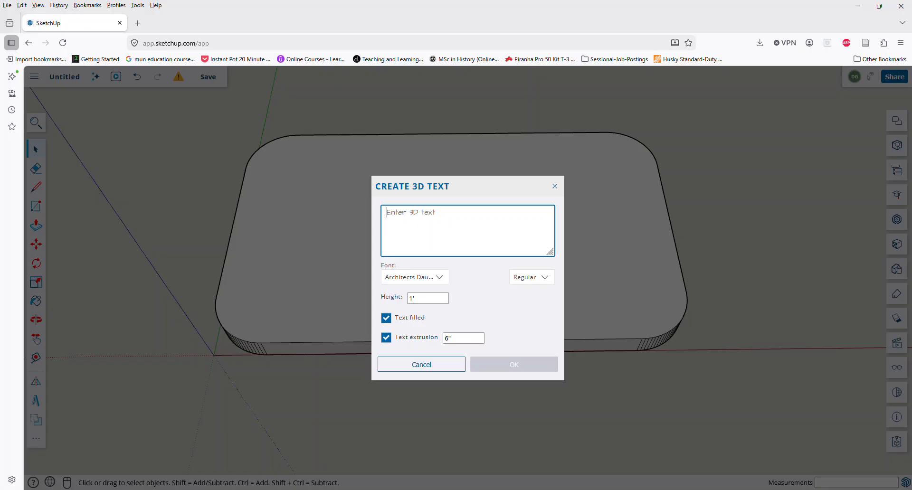
text(TEST OF )
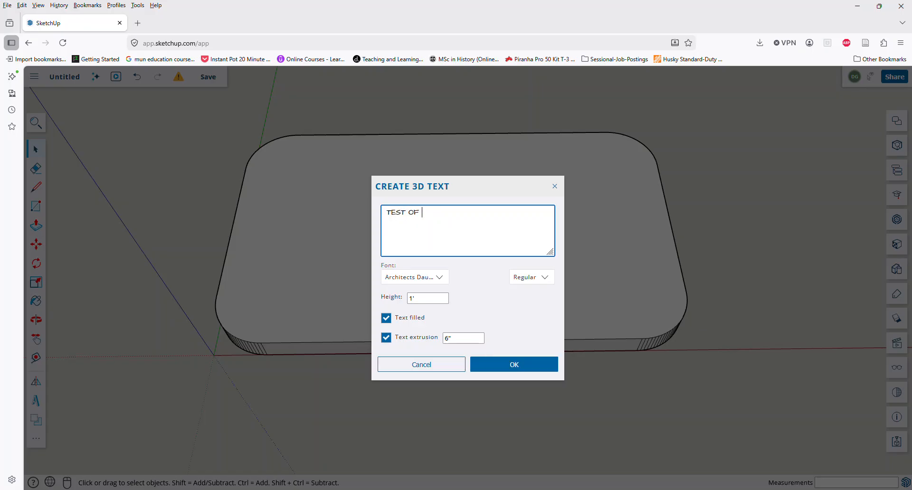
text(A TEST)
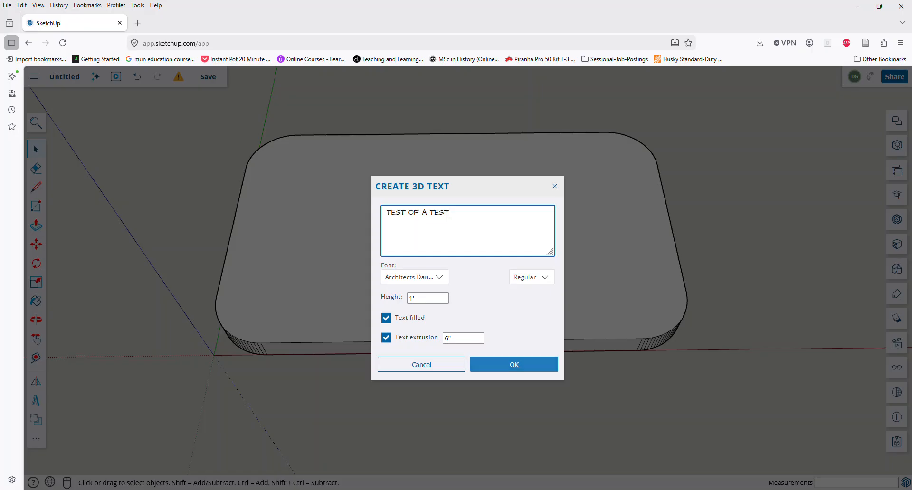
click(514, 365)
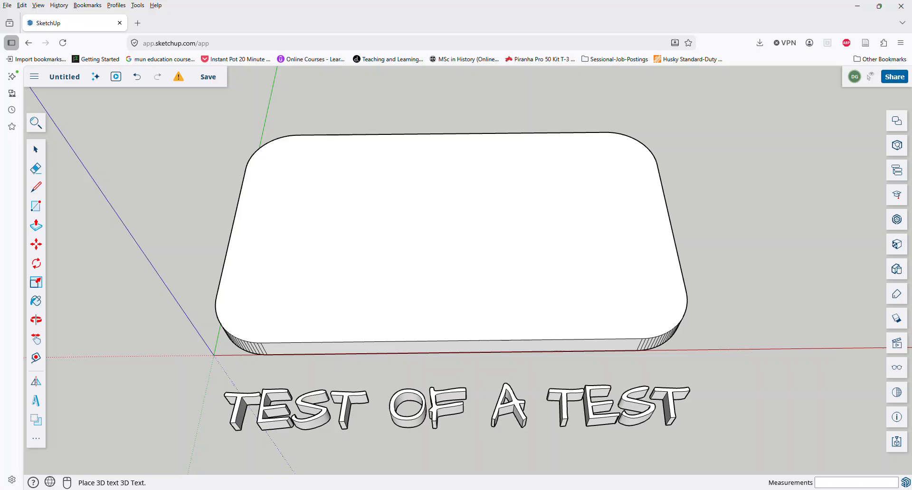
click(225, 431)
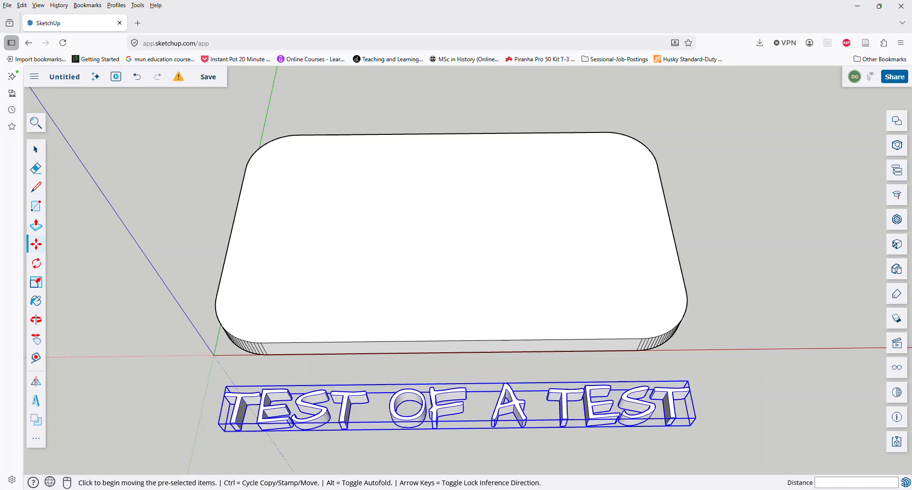
Scale the 3D text down uniformly from its corner to about 0.79
scroll(184, 382, down, 2)
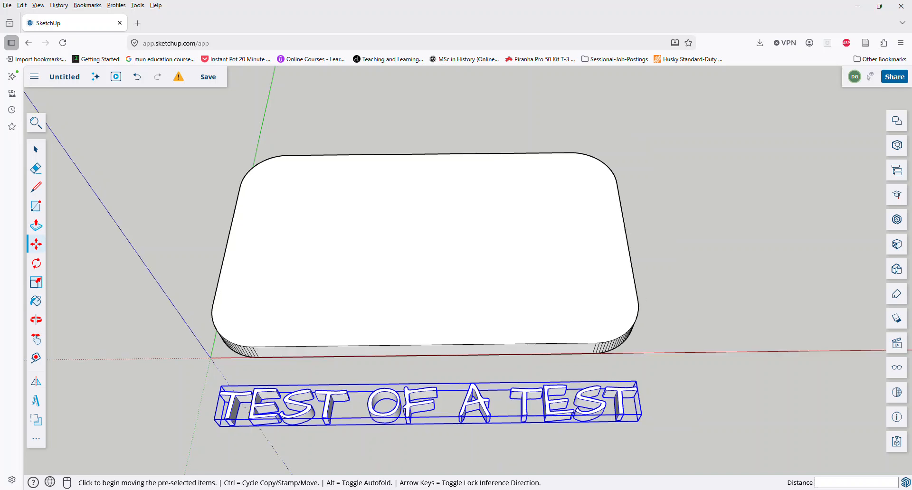
scroll(184, 381, up, 1)
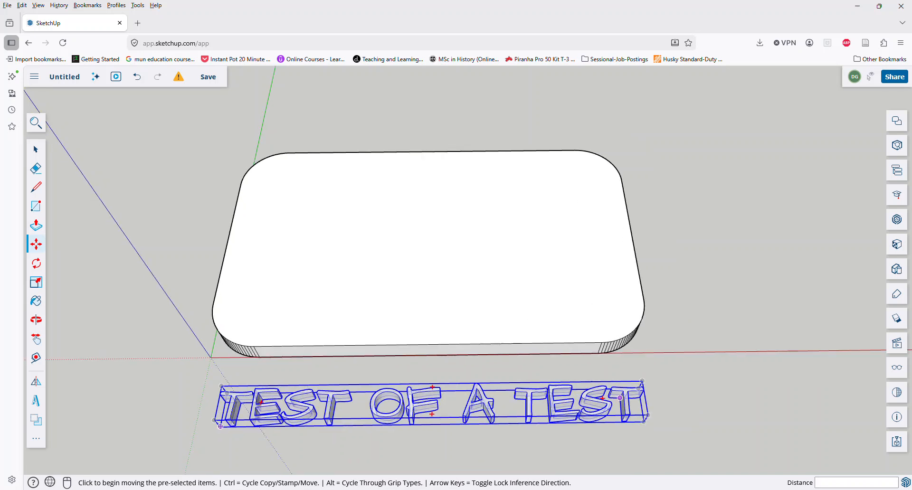
key(s)
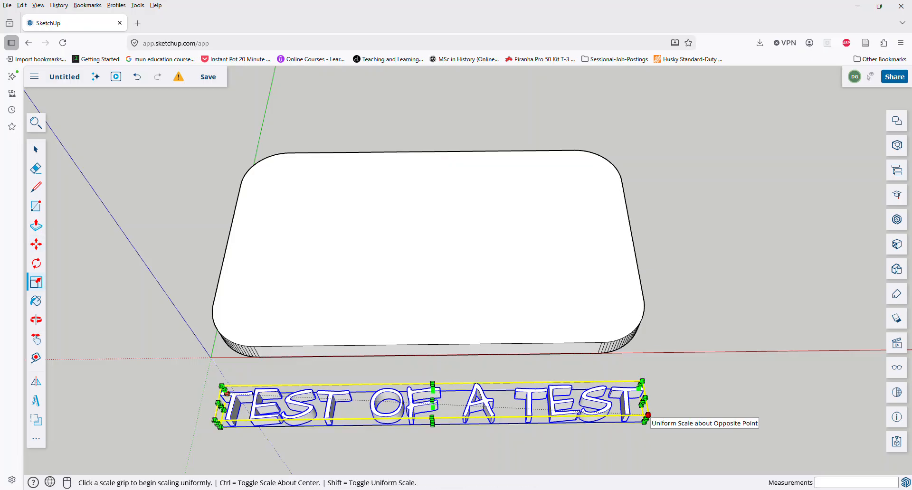
drag(647, 414, 556, 413)
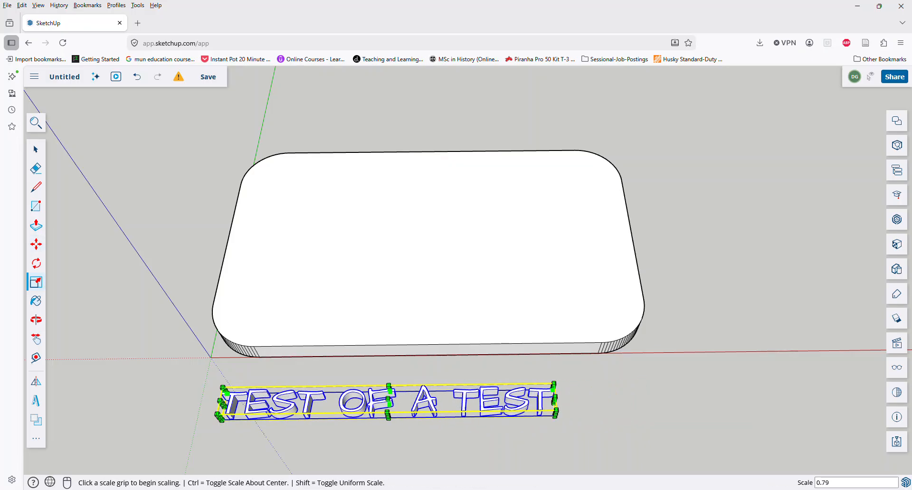
click(35, 149)
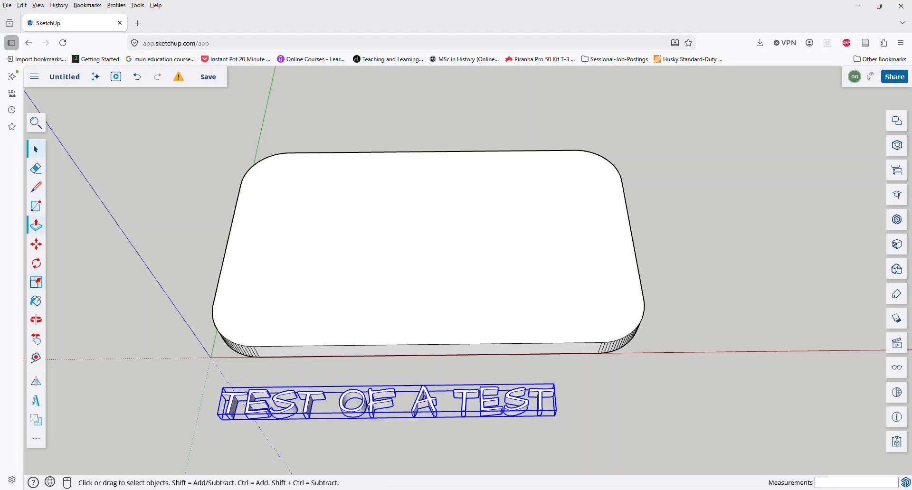
Move the 3D text by a corner about 5' 5" onto the middle of the slab, sunk below its top face
key(m)
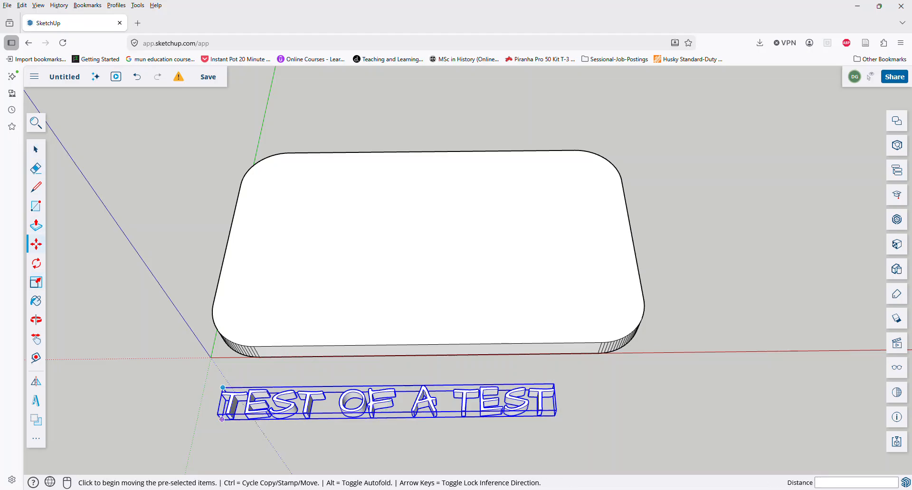
click(223, 387)
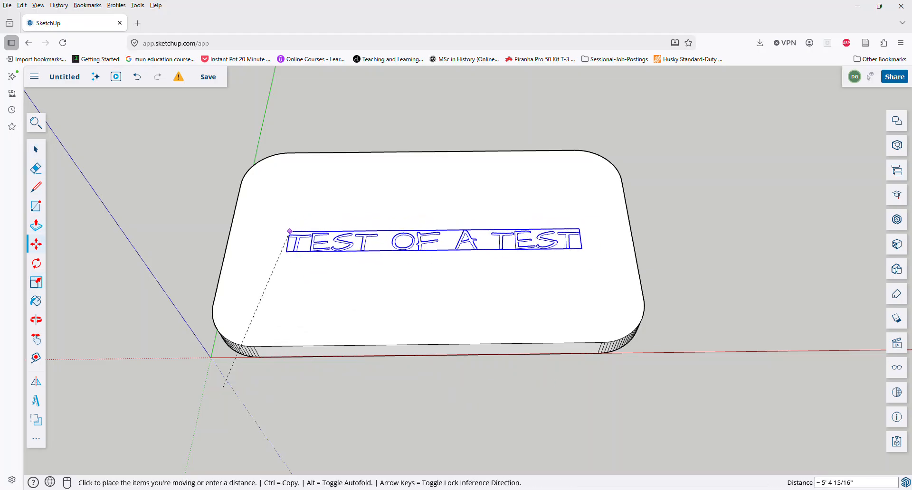
click(287, 232)
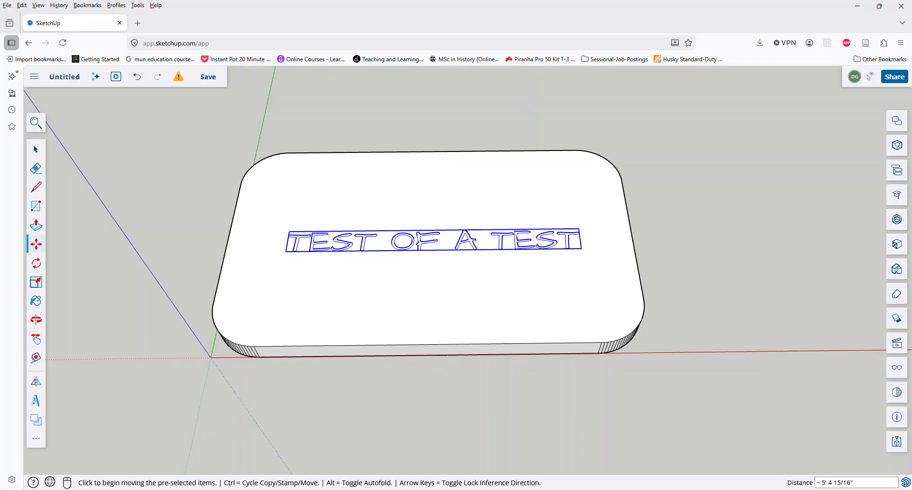
Raise the 3D text about 2 7/16" along the blue axis so it partly protrudes from the slab
middle_drag(225, 256, 247, 211)
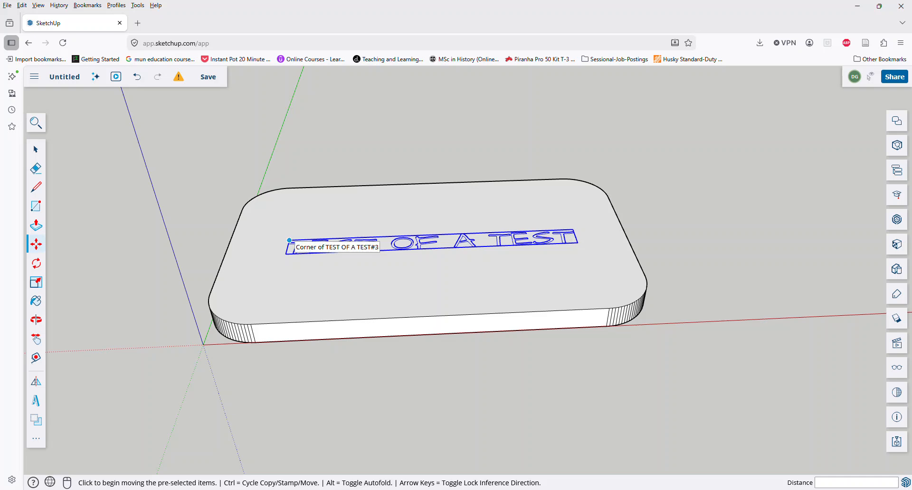
click(290, 240)
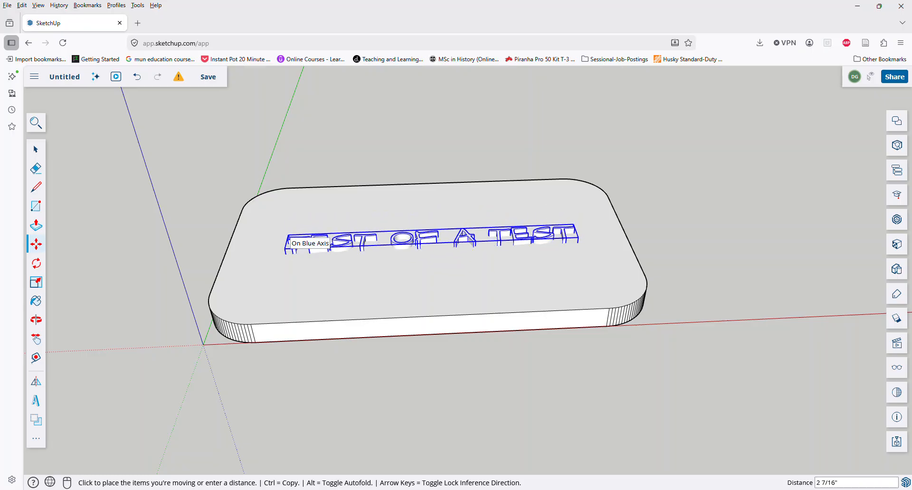
click(287, 237)
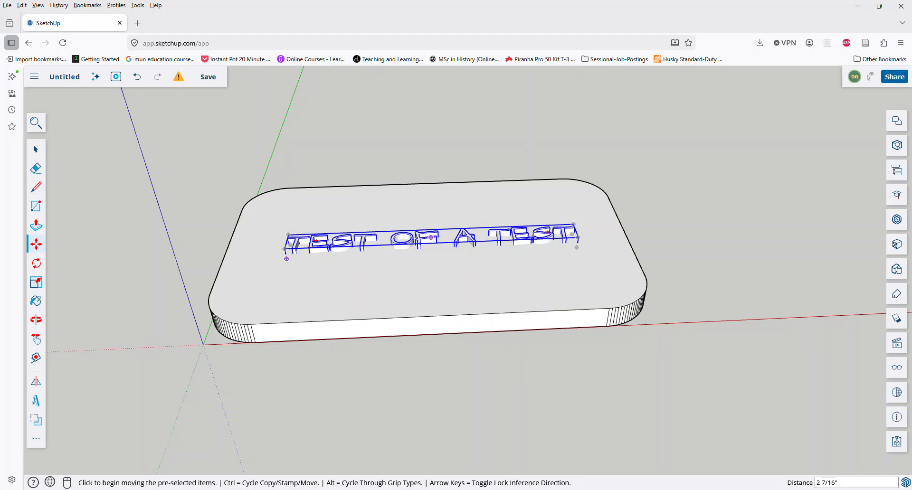
key(space)
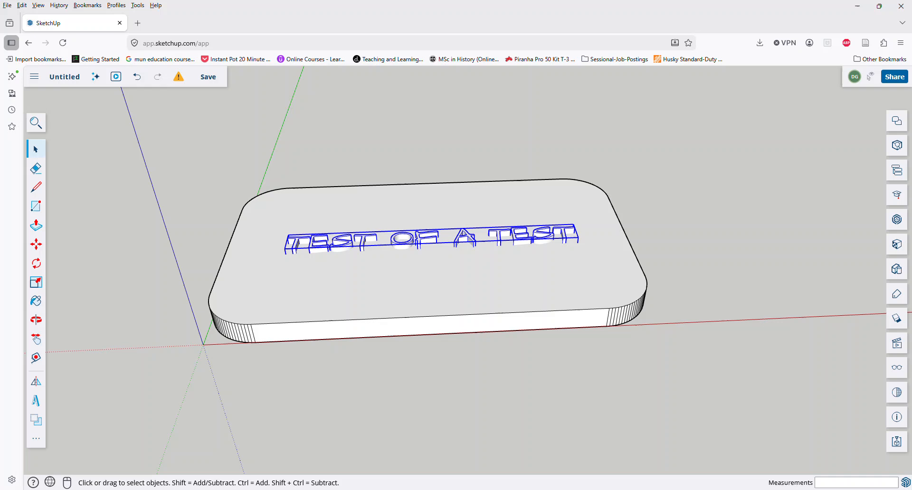
Check in the entity info whether the 3D text and the slab are each solid
shift+click(427, 285)
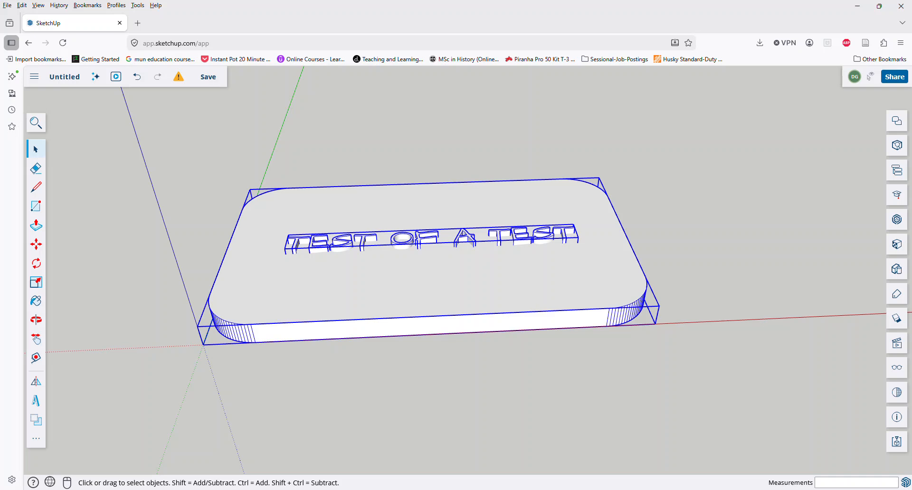
key(Escape)
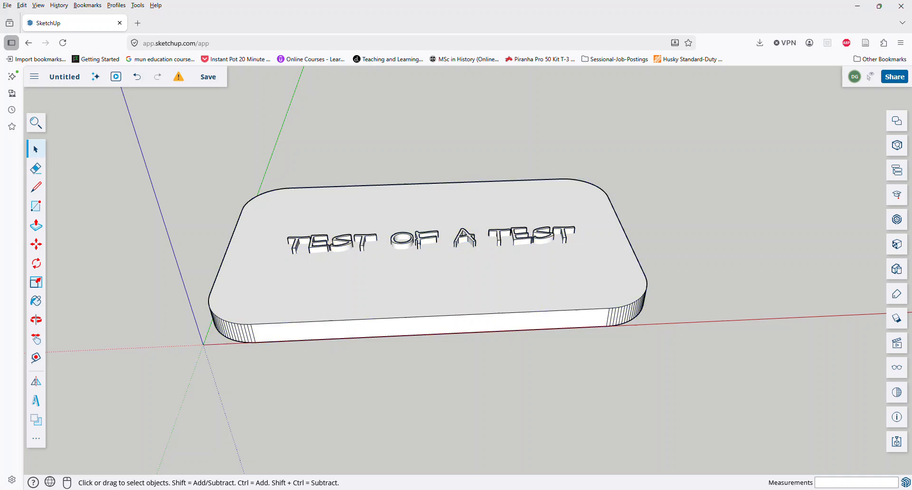
click(428, 240)
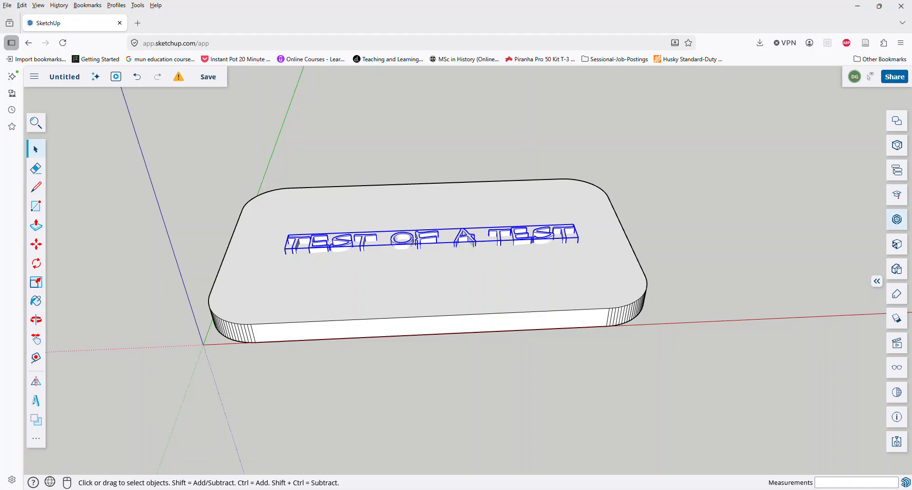
click(896, 144)
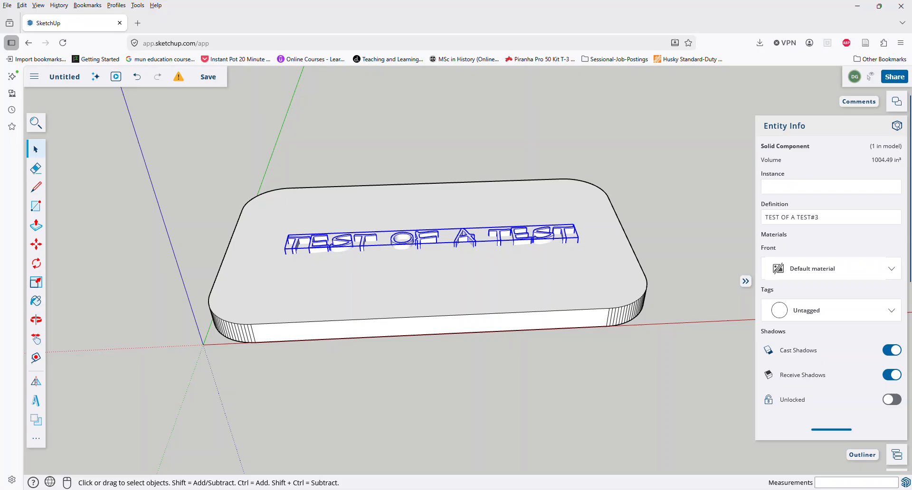
click(427, 284)
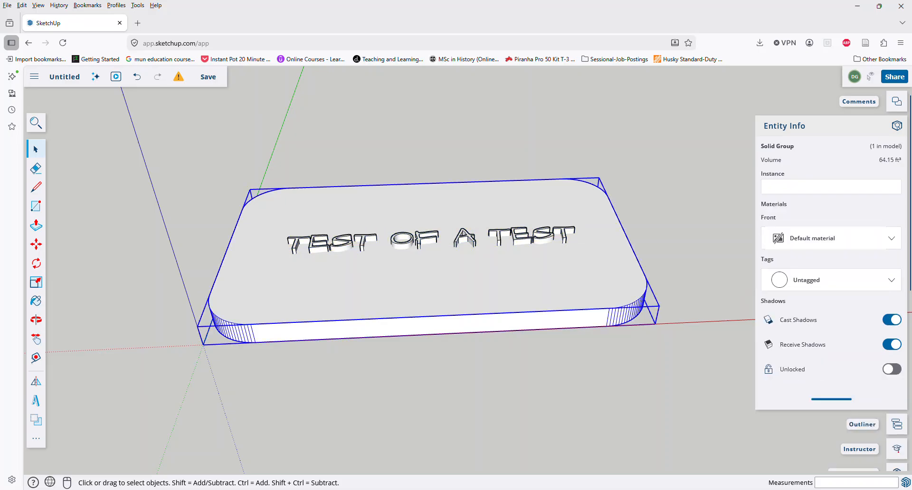
click(479, 391)
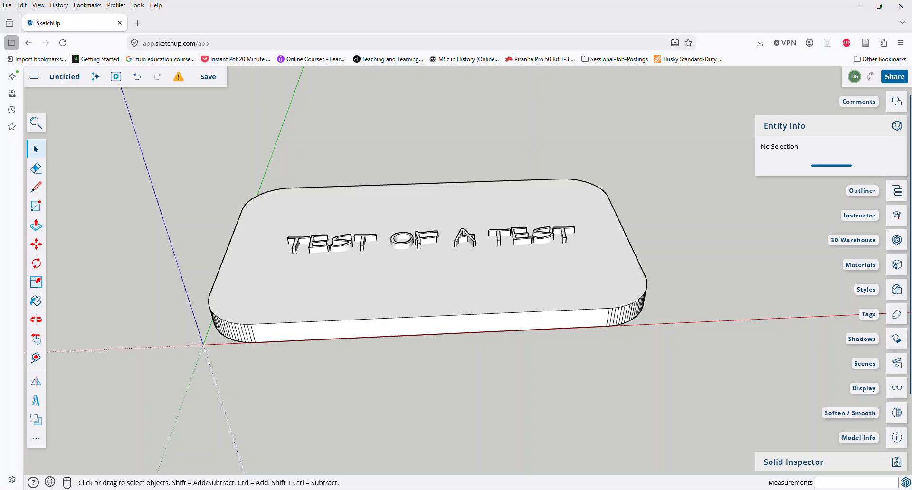
click(464, 240)
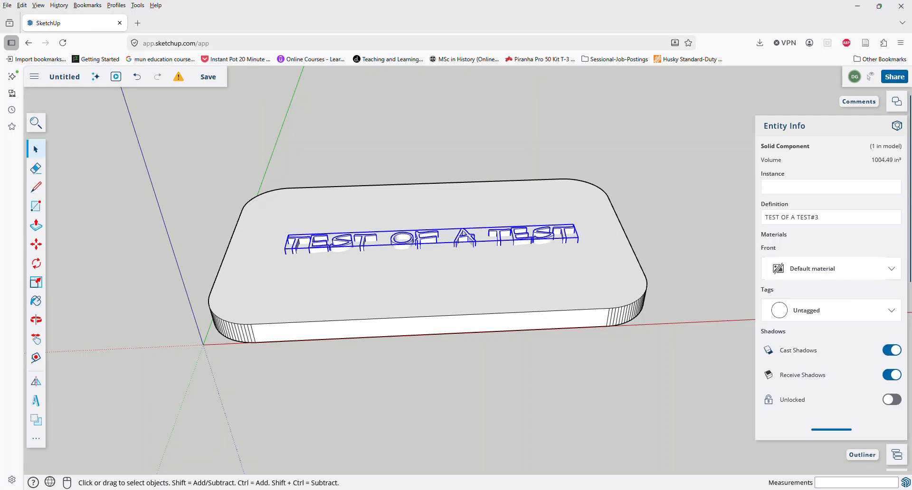
Select both the slab and the 3D text and subtract the text from the slab
key(ctrl+a)
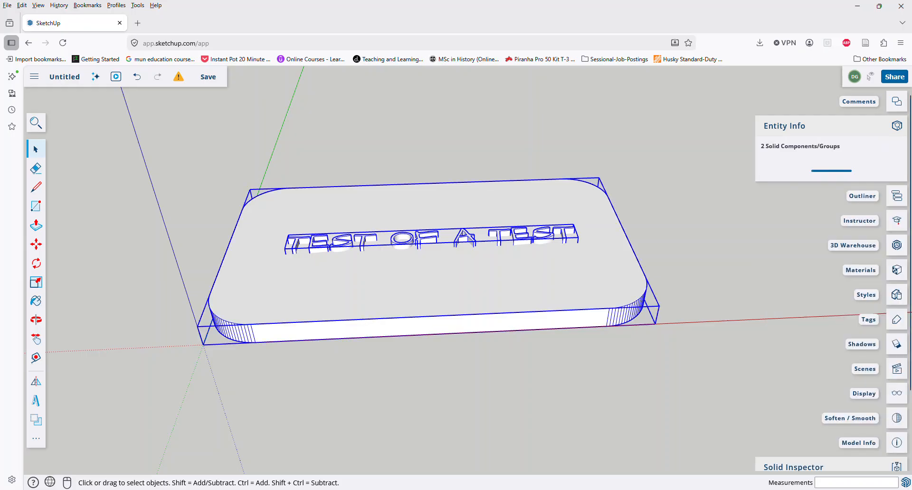
click(35, 438)
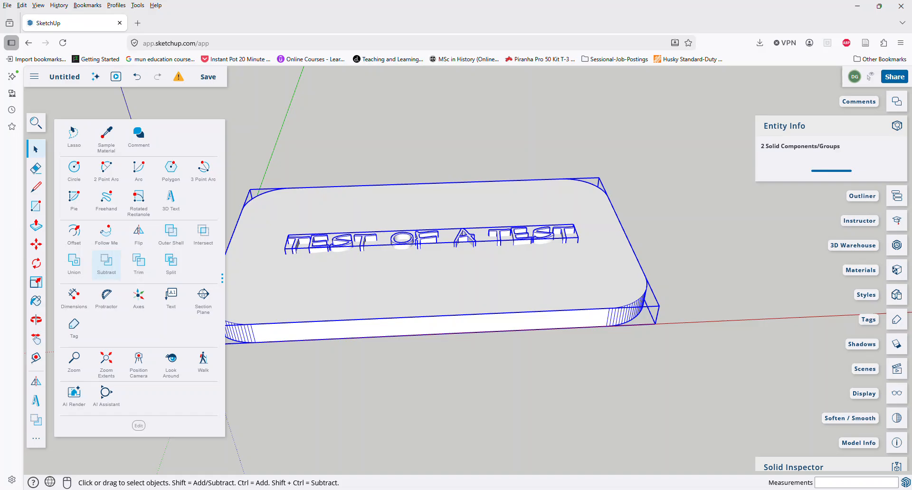
click(106, 262)
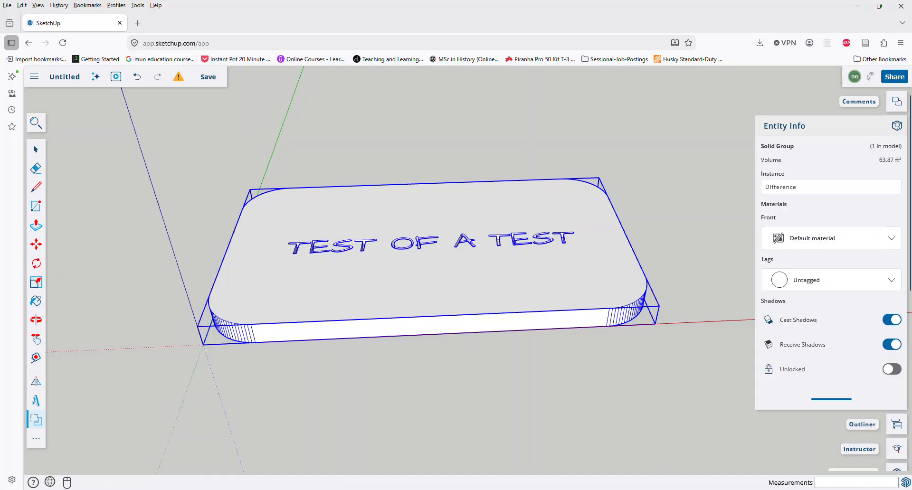
Examine the engraved lettering up close, check the slab's entity info, and leave the Subtract tool with nothing selected
middle_drag(416, 226, 404, 266)
scroll(403, 266, up, 4)
scroll(403, 265, up, 2)
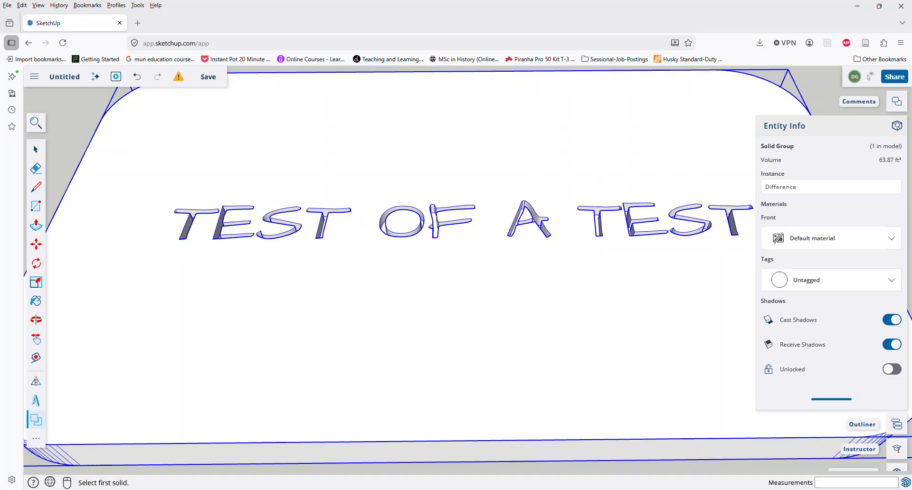
scroll(333, 243, down, 4)
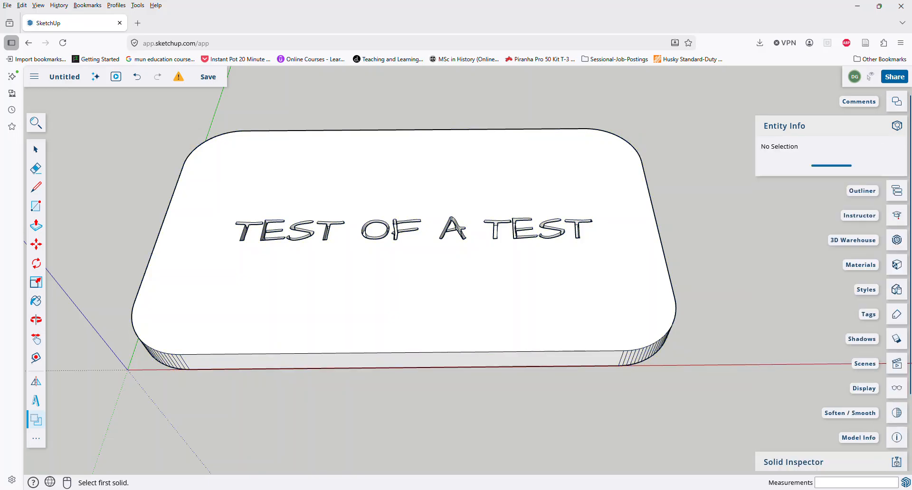
click(570, 169)
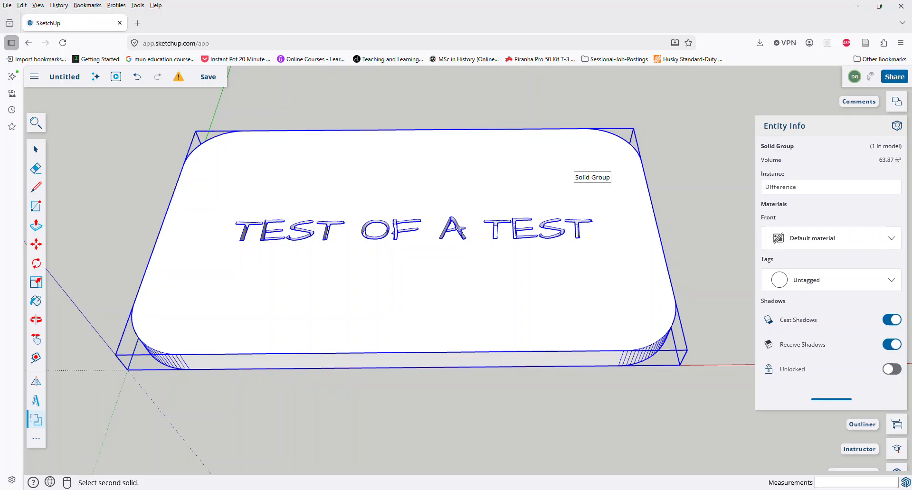
key(space)
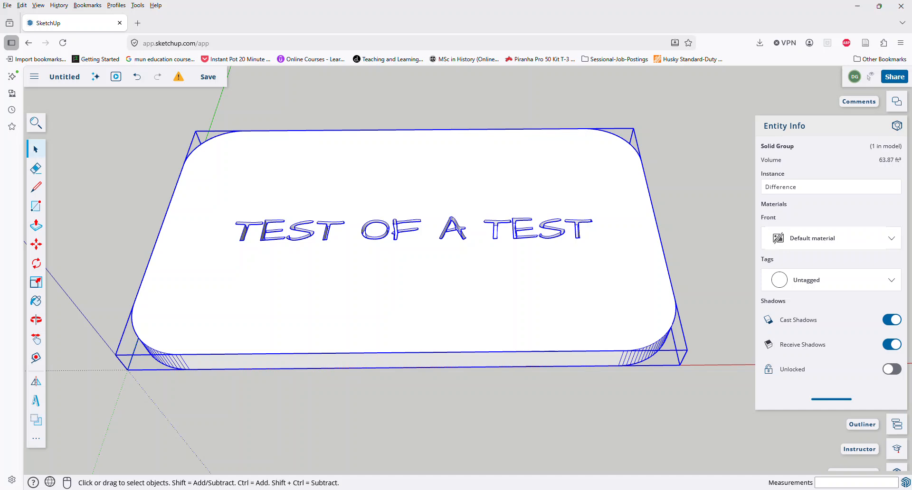
key(Escape)
click(403, 285)
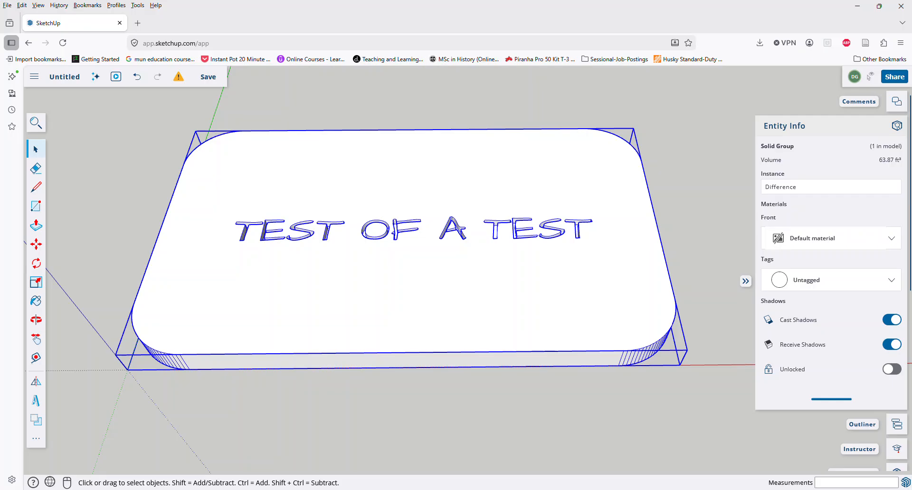
key(Escape)
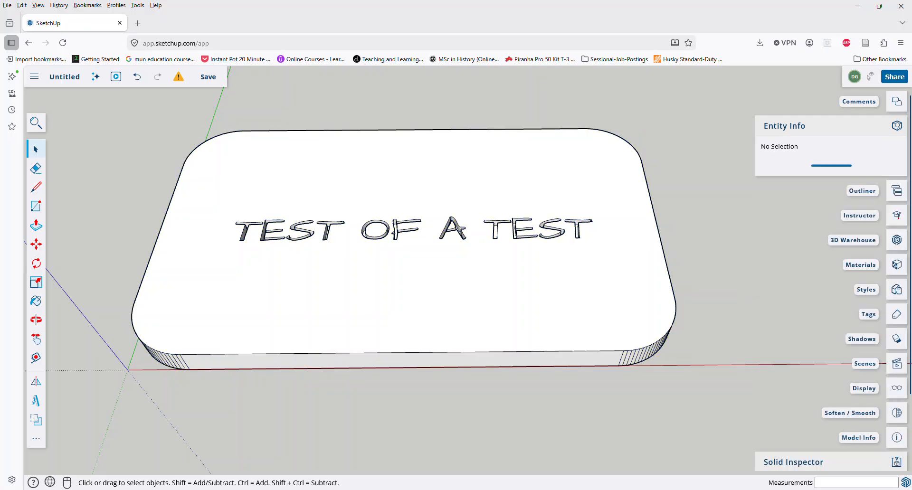